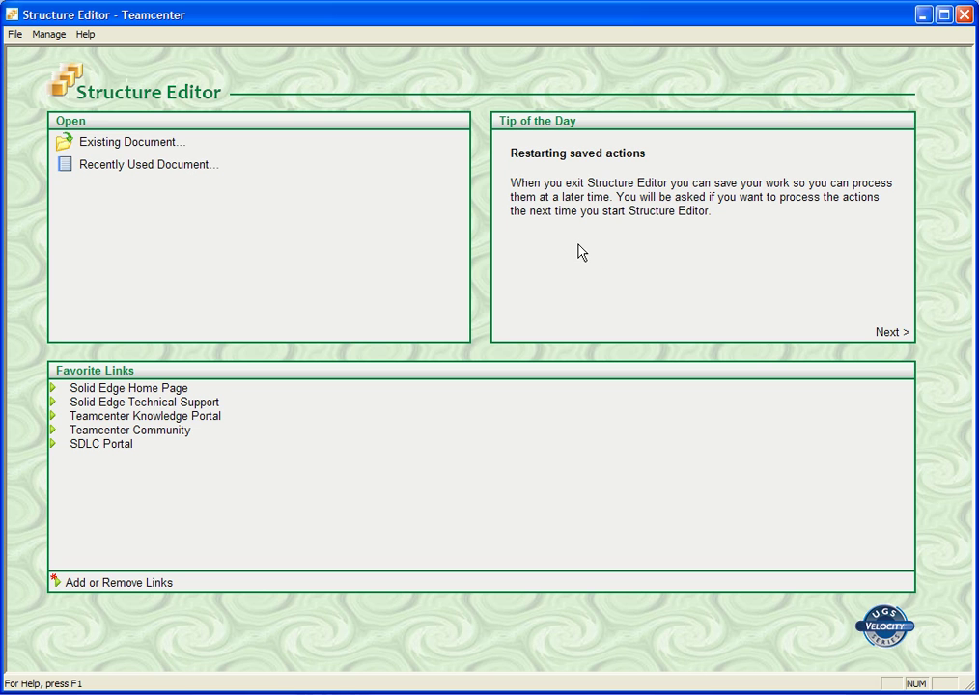
Step: Look over the cache management options in the Manage menu, then dismiss them
left_click(52, 39)
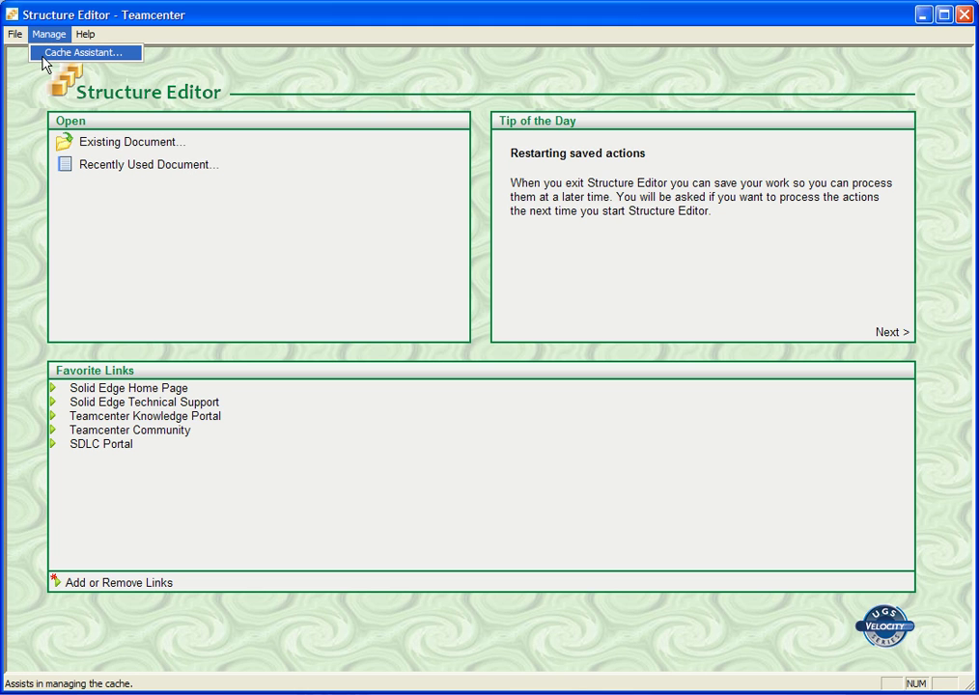
left_click(525, 64)
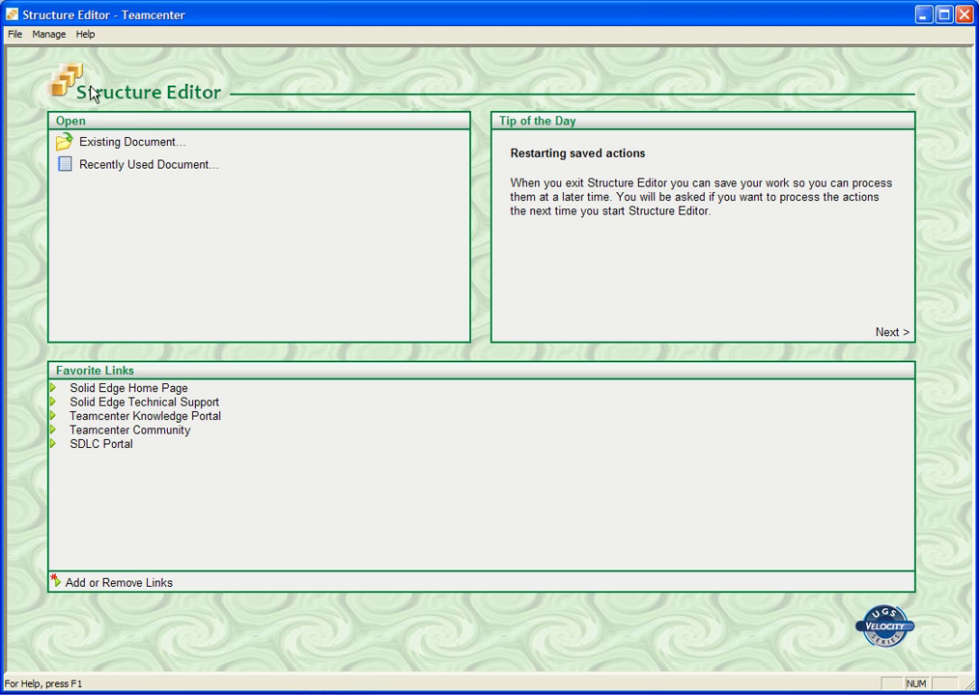
Step: Start opening an existing document and log in to Teamcenter with the account password
left_click(125, 148)
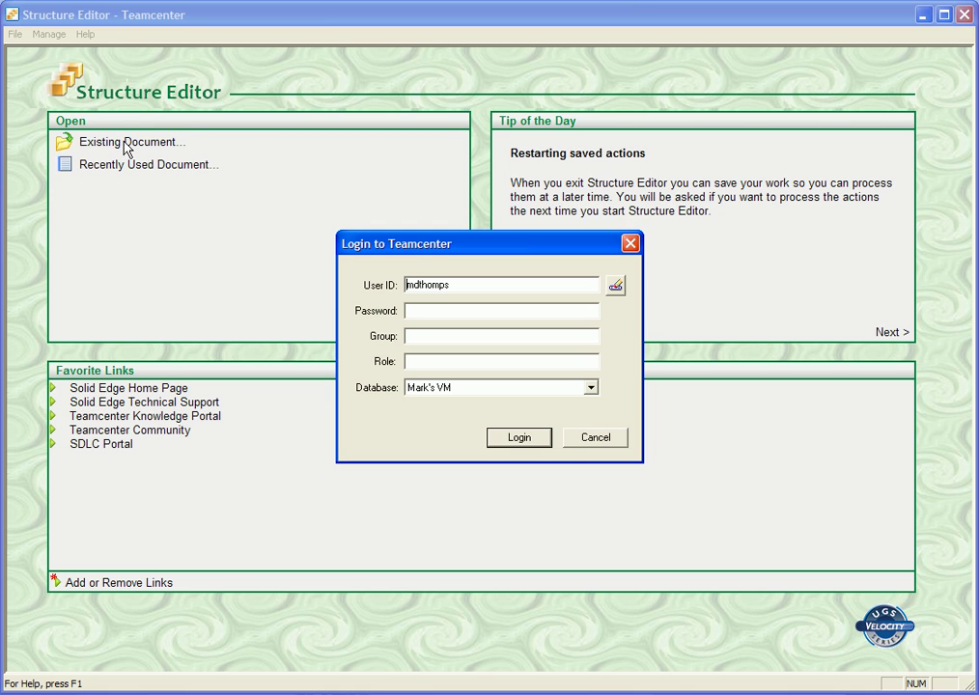
left_click(524, 311)
type("*********")
key("Return")
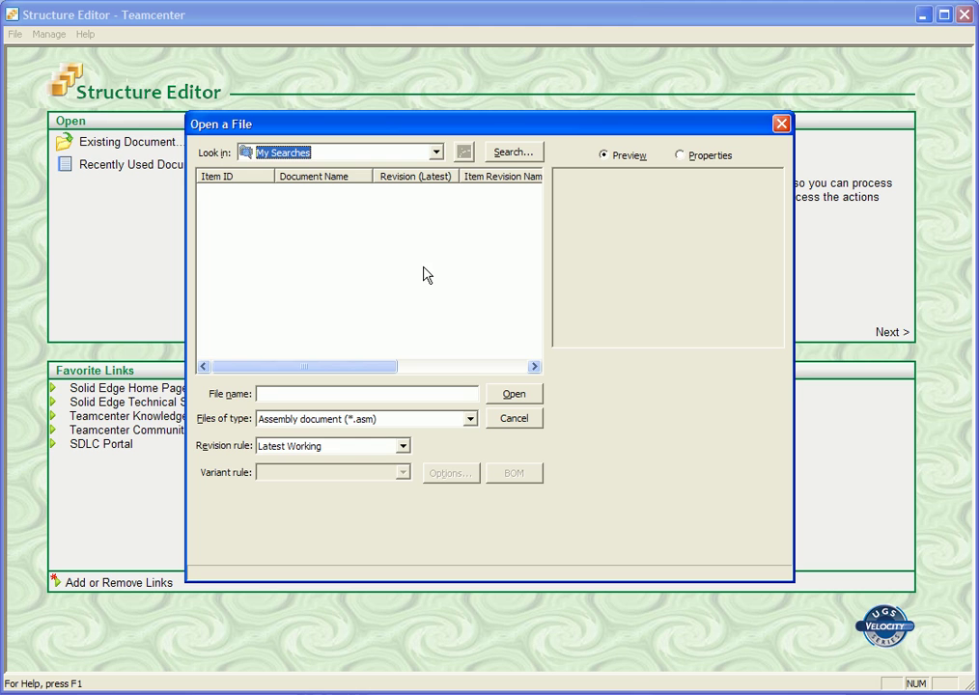
Step: Search for Item ID 000100 and select _Motor Housing.asm, revision A
left_click(512, 153)
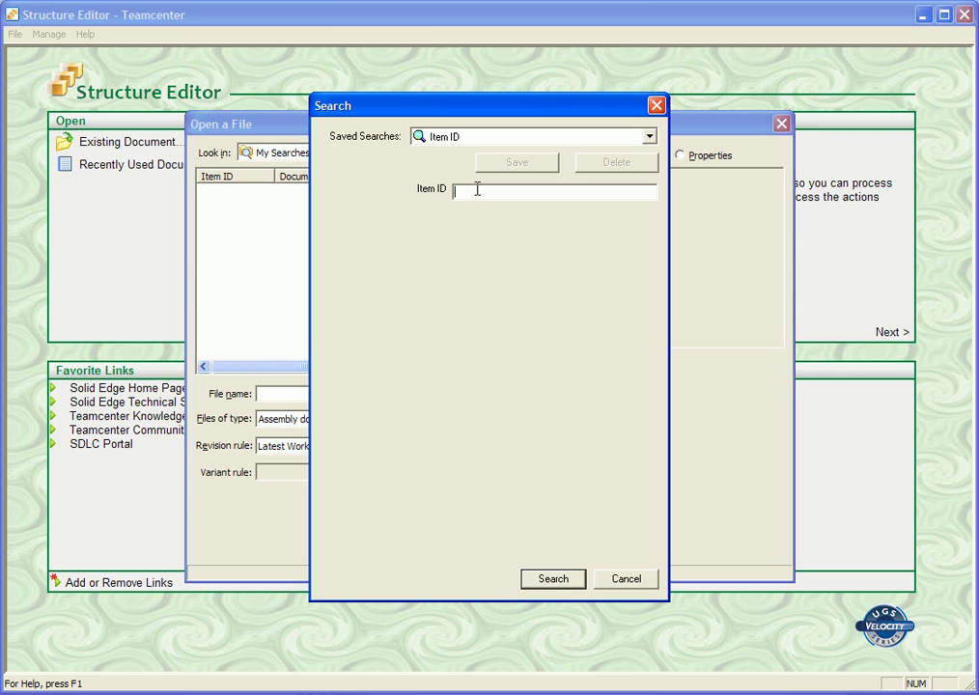
type("000100")
key("Return")
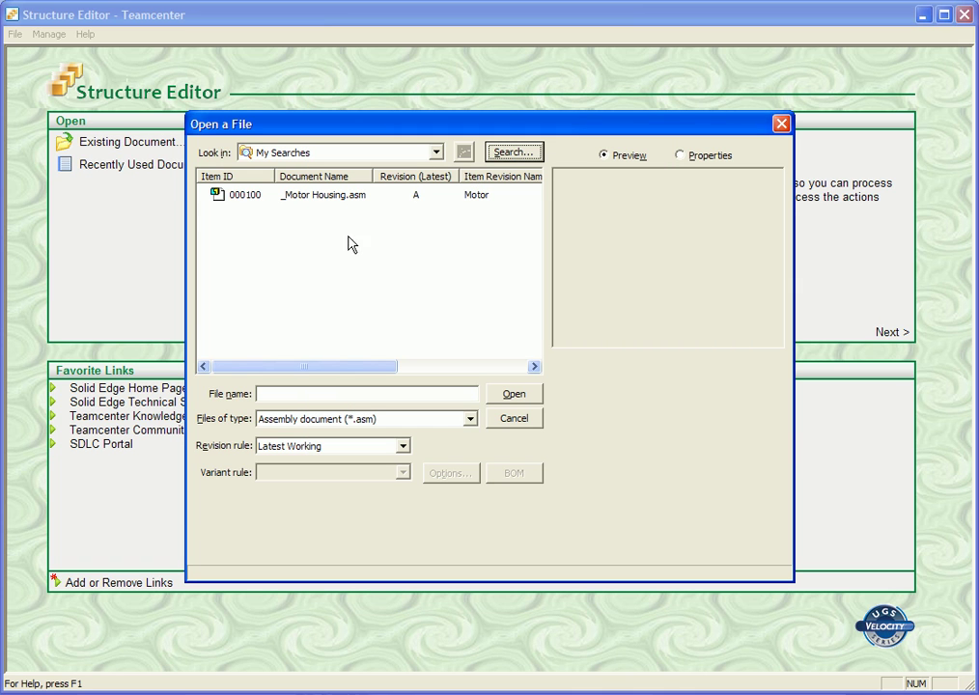
left_click(242, 196)
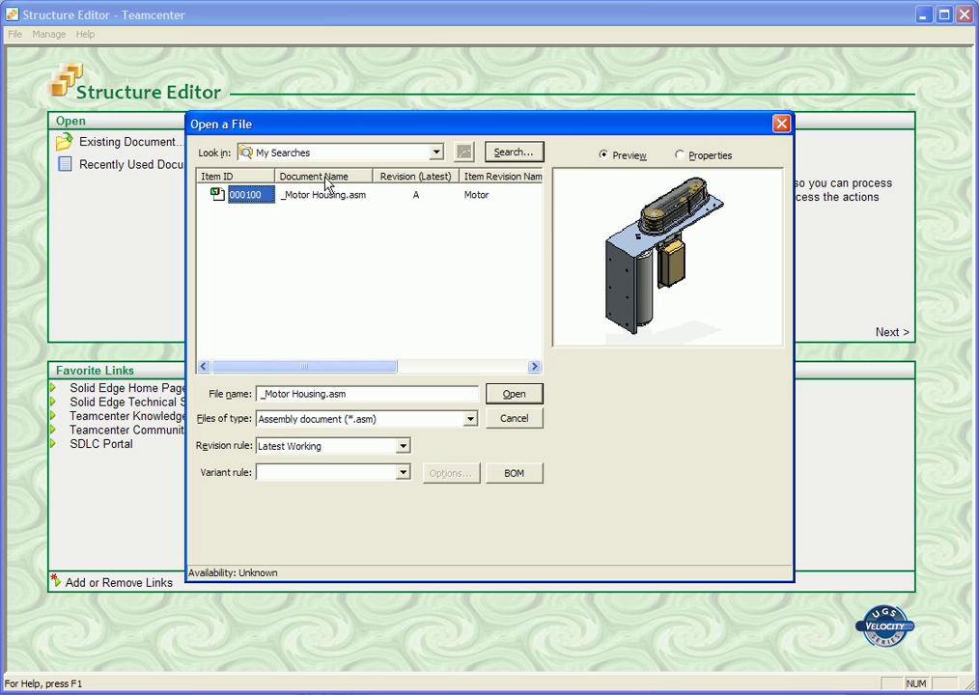
Step: Move the Document Name column after Revision (Latest) and keep the Latest Working revision rule
left_click_drag(325, 181, 464, 184)
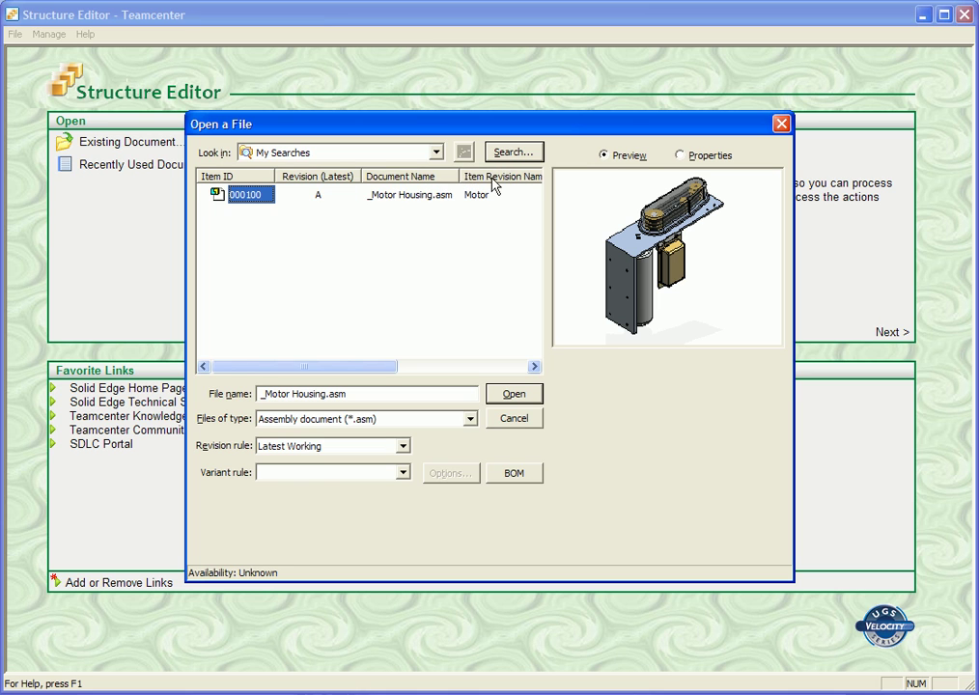
left_click_drag(332, 371, 296, 376)
left_click(403, 447)
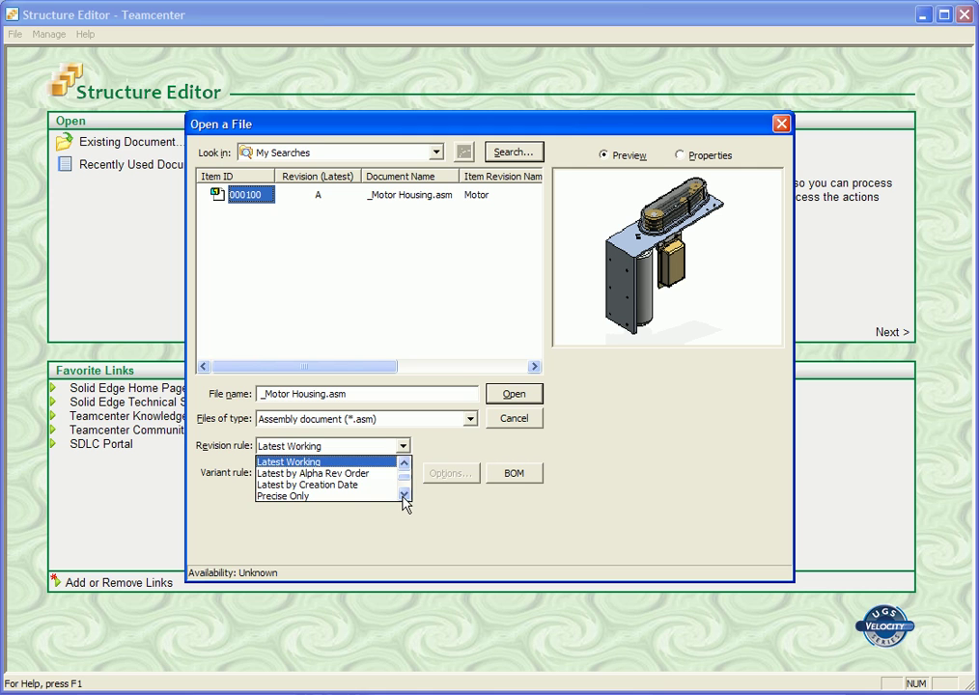
left_click(404, 495)
left_click(404, 495)
left_click(403, 495)
left_click(404, 495)
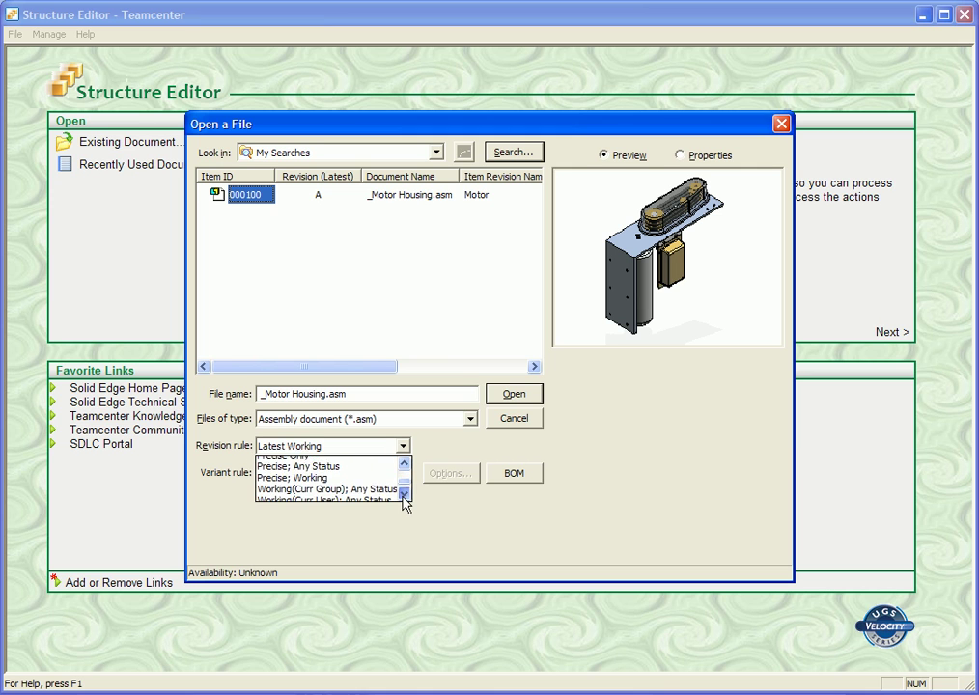
left_click(617, 462)
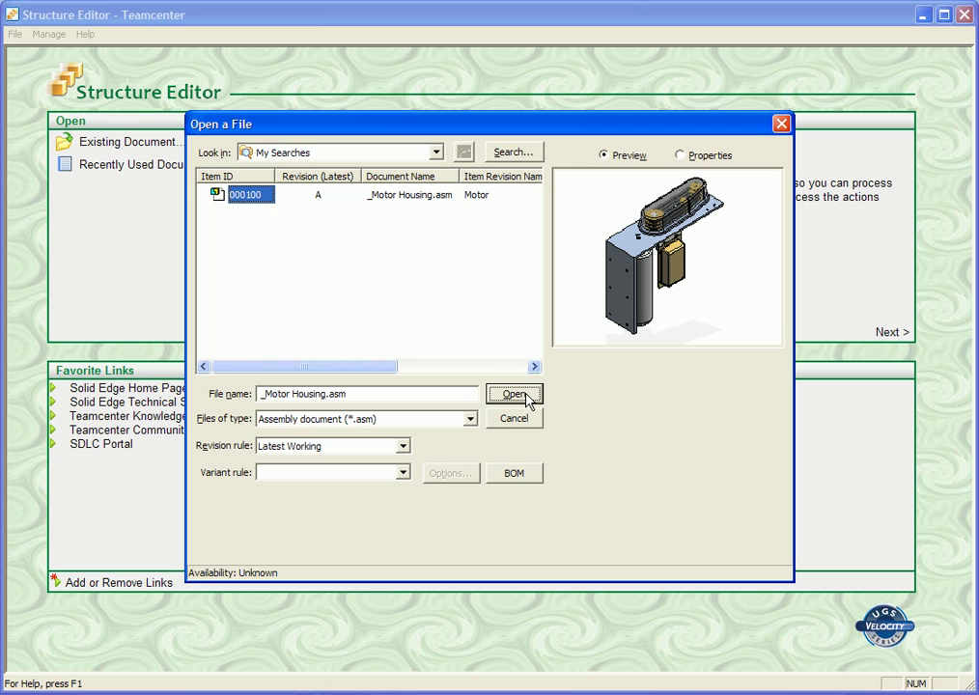
Step: Open _Motor Housing.asm and expand all levels of the 000100/A-Motor tree
left_click(528, 396)
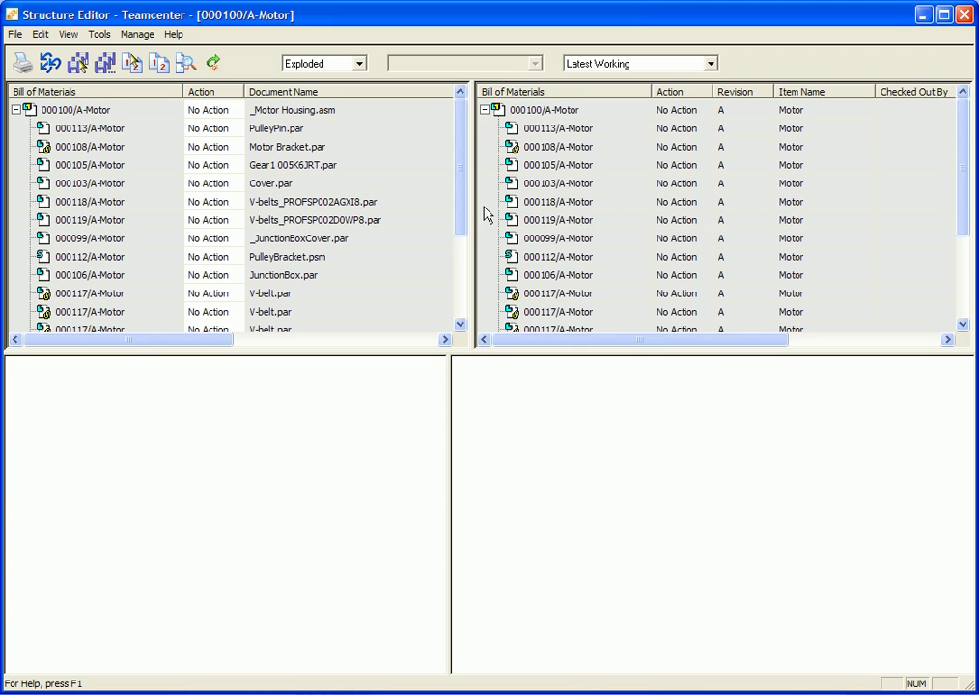
left_click_drag(462, 169, 429, 144)
right_click(114, 108)
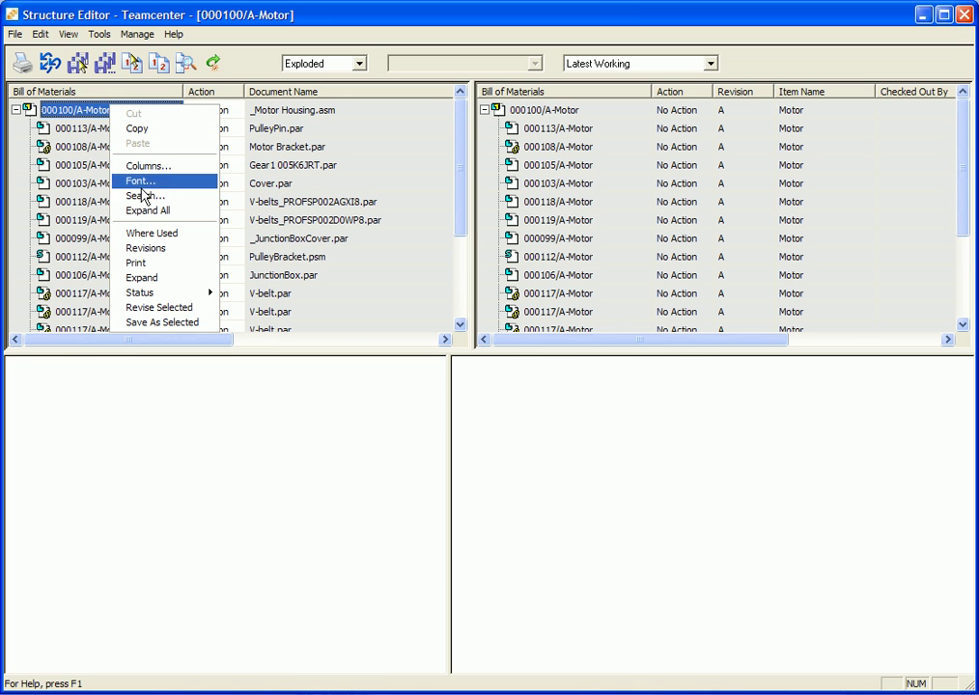
left_click(145, 211)
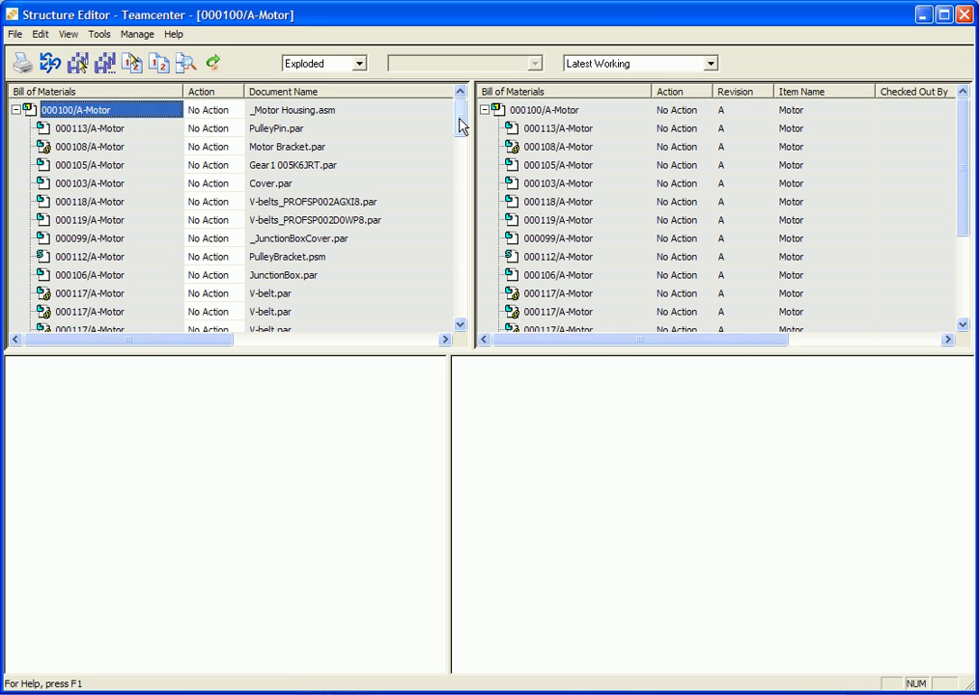
mouse_move(459, 124)
left_mouse_down()
mouse_move(461, 309)
mouse_move(460, 123)
left_mouse_up()
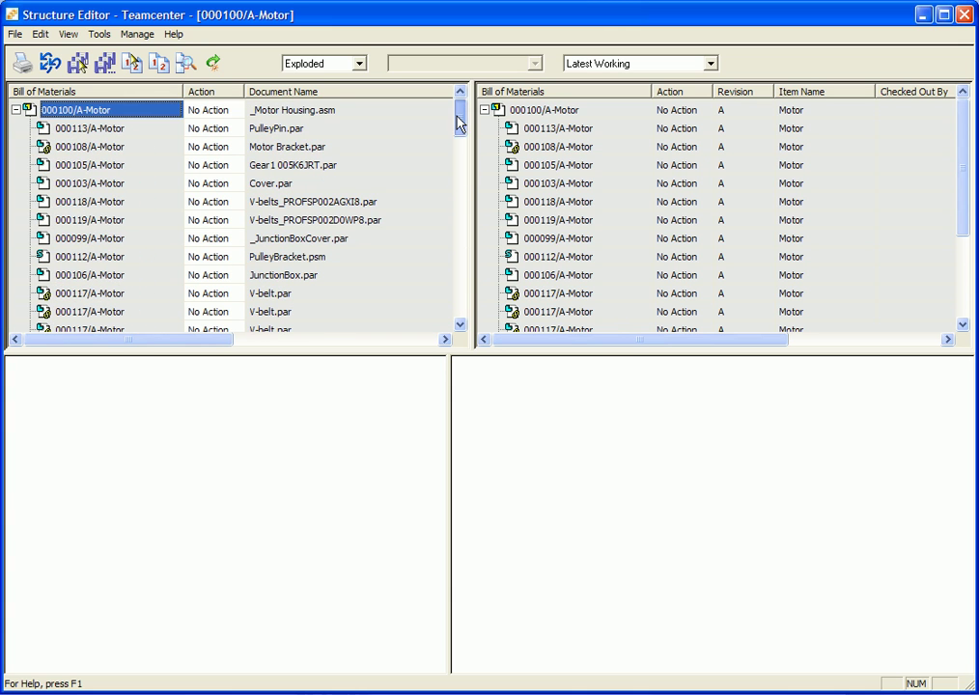
Step: Show the Preview and Properties panes and widen the Property and Value columns
left_click(70, 36)
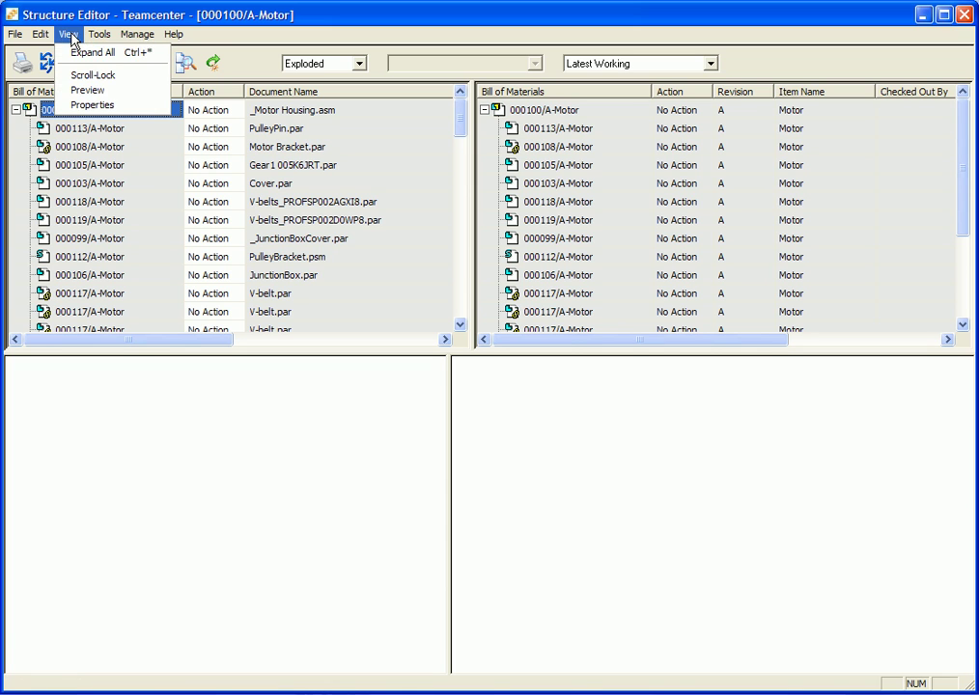
left_click(85, 90)
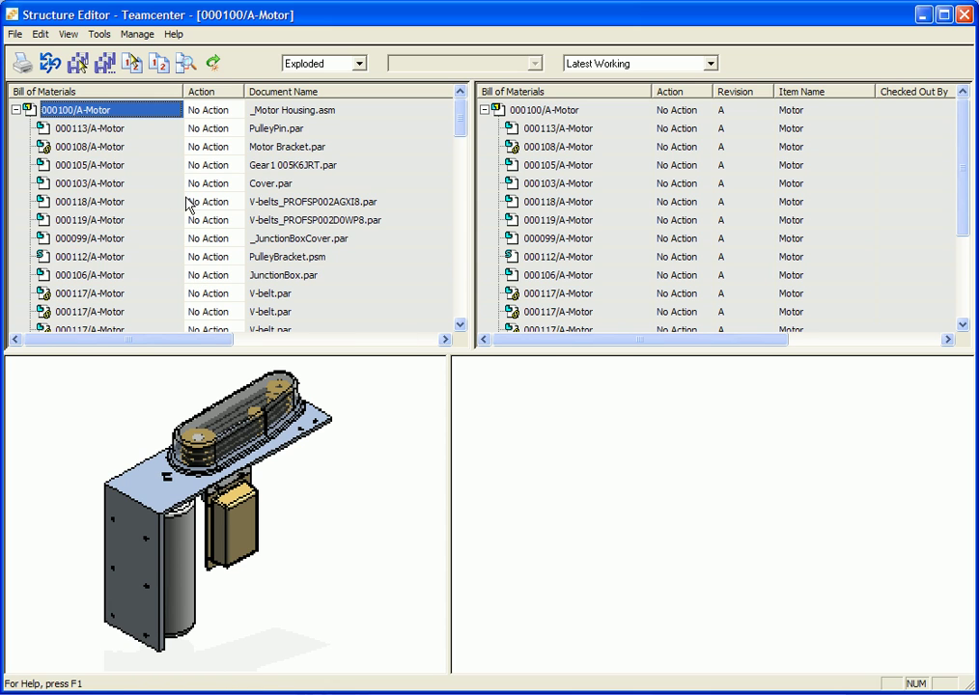
left_click(67, 34)
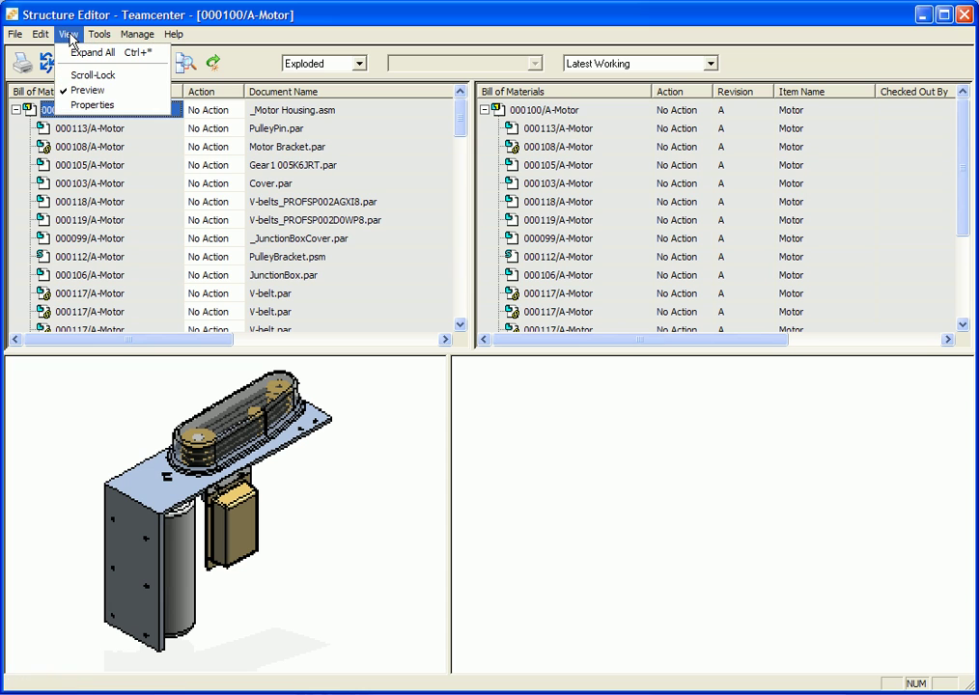
left_click(85, 105)
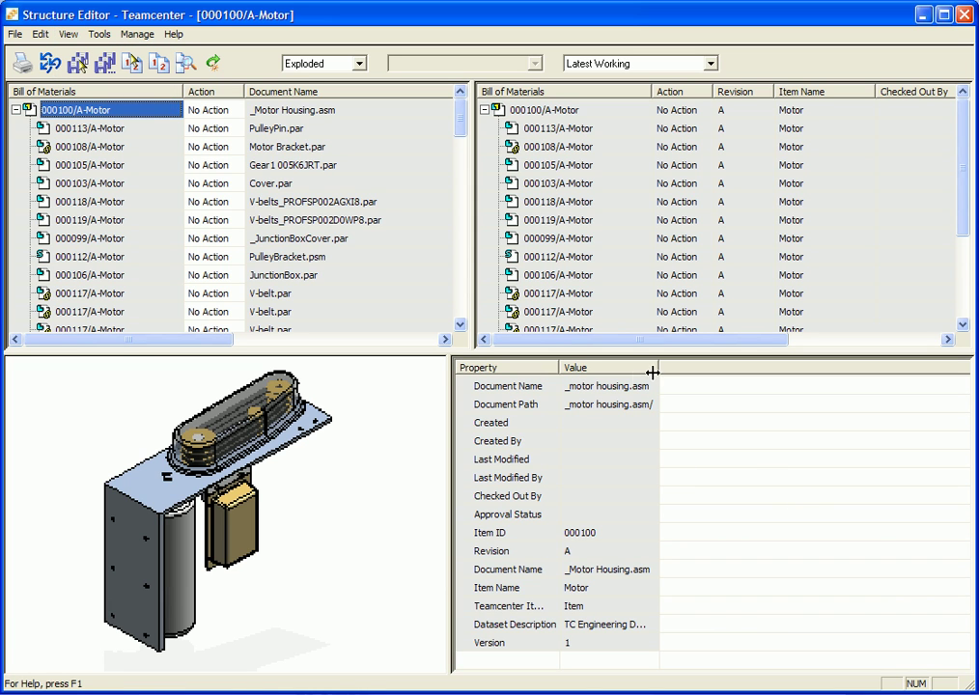
left_click_drag(559, 370, 635, 368)
left_click_drag(730, 367, 841, 368)
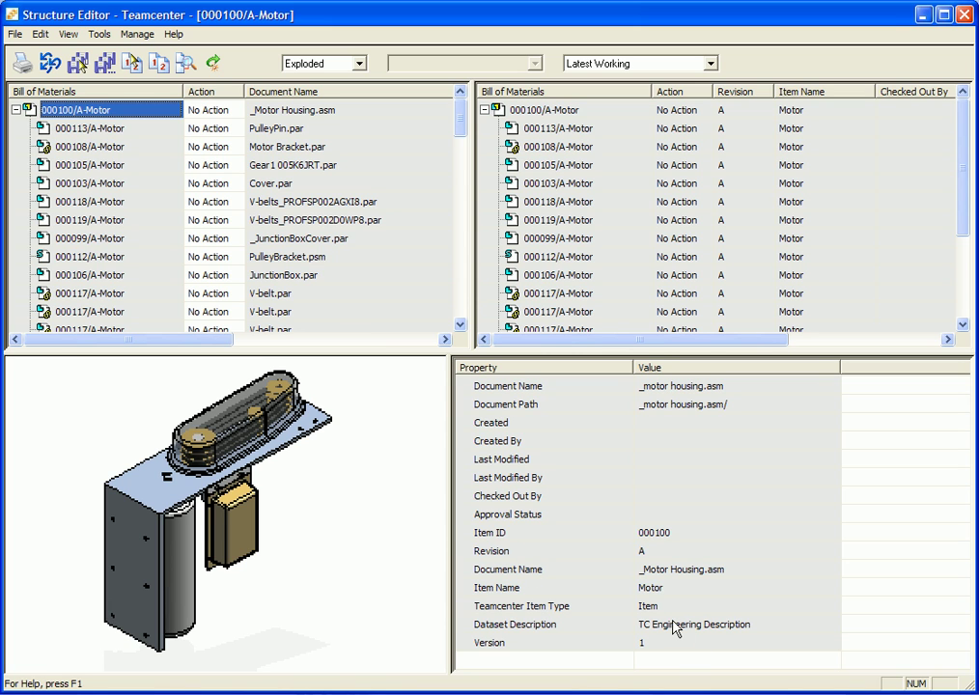
mouse_move(459, 127)
left_mouse_down()
mouse_move(458, 295)
mouse_move(462, 117)
left_mouse_up()
Step: Turn on Scroll-Lock so both structure panes scroll together
left_click(67, 35)
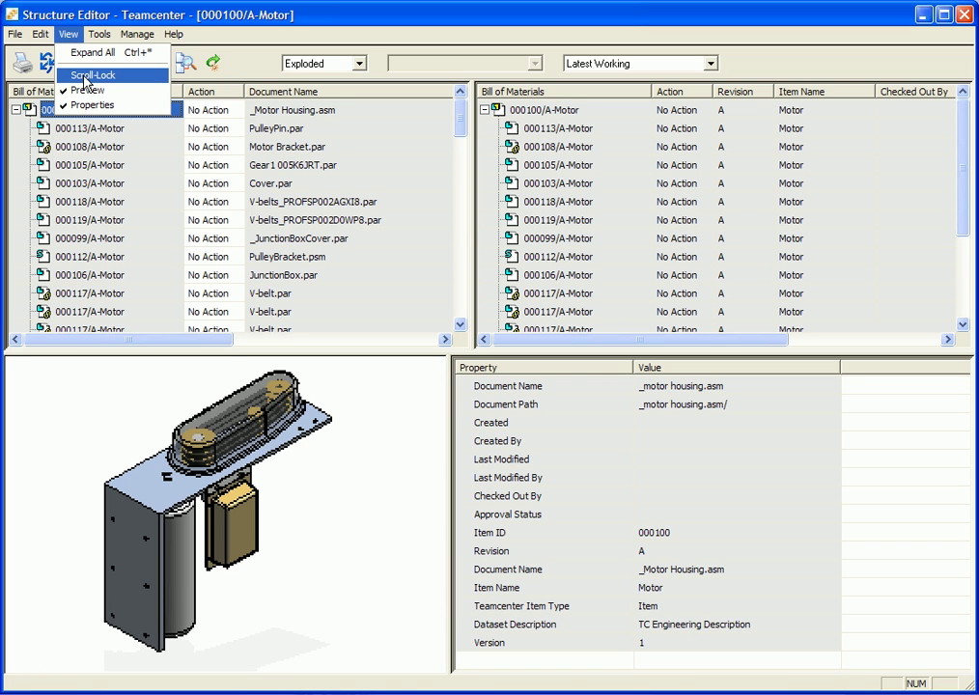
left_click(85, 76)
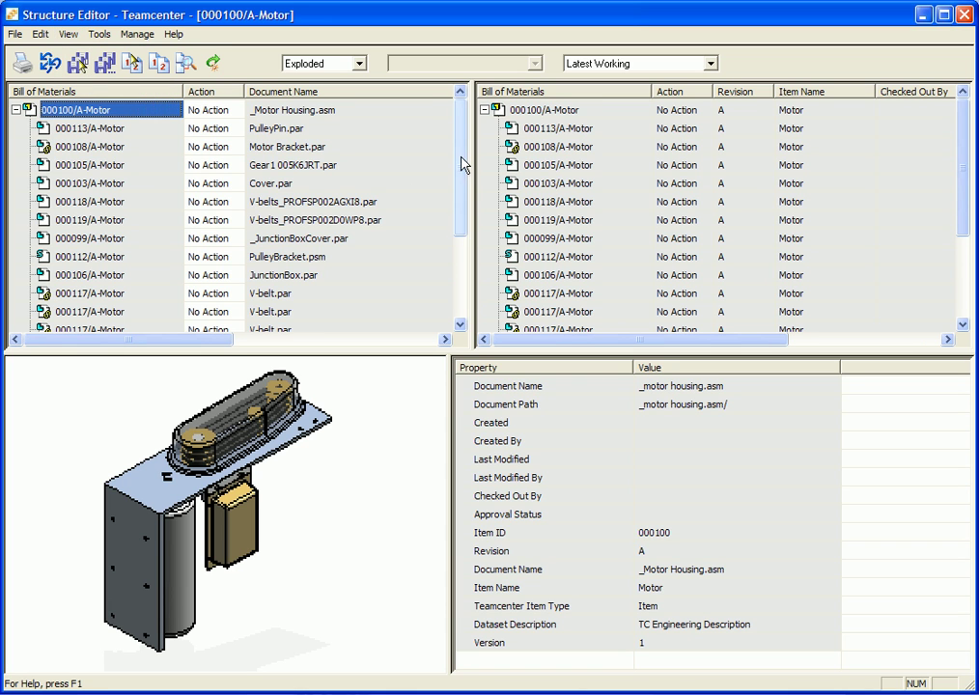
mouse_move(464, 164)
left_mouse_down()
mouse_move(464, 266)
mouse_move(460, 144)
left_mouse_up()
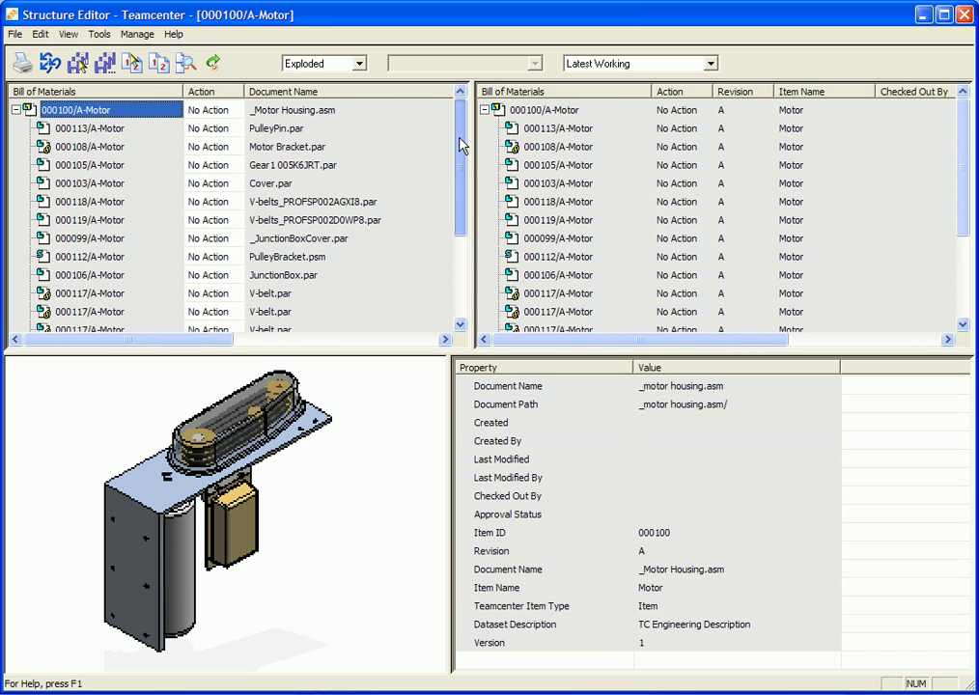
mouse_move(461, 151)
left_mouse_down()
mouse_move(459, 266)
mouse_move(461, 136)
mouse_move(460, 284)
mouse_move(463, 165)
left_mouse_up()
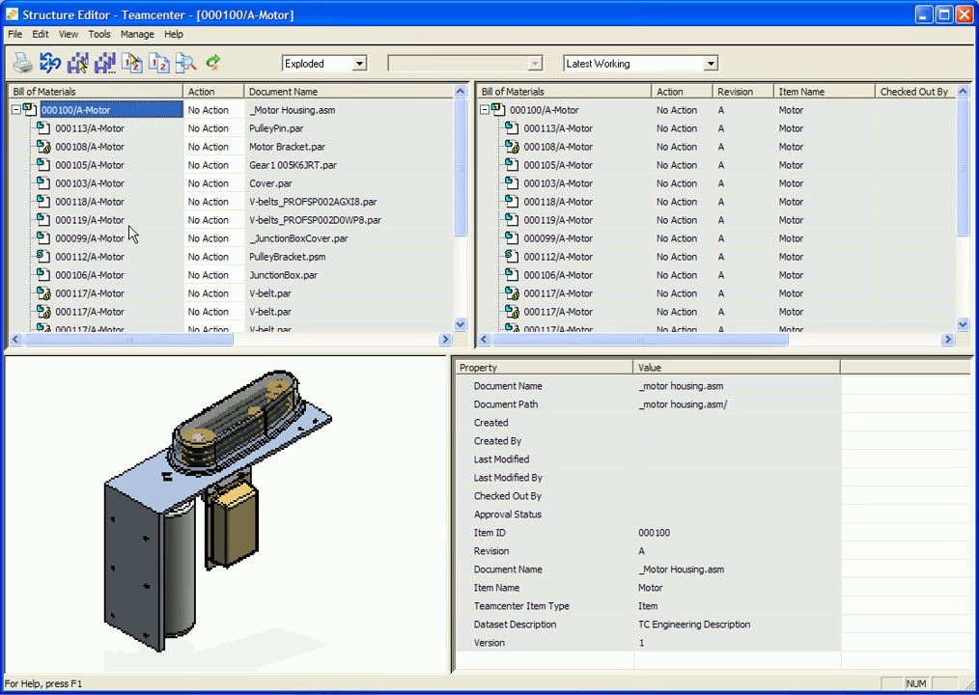
Step: Switch both panes to the flat Parts List view
left_click(359, 64)
left_click(340, 79)
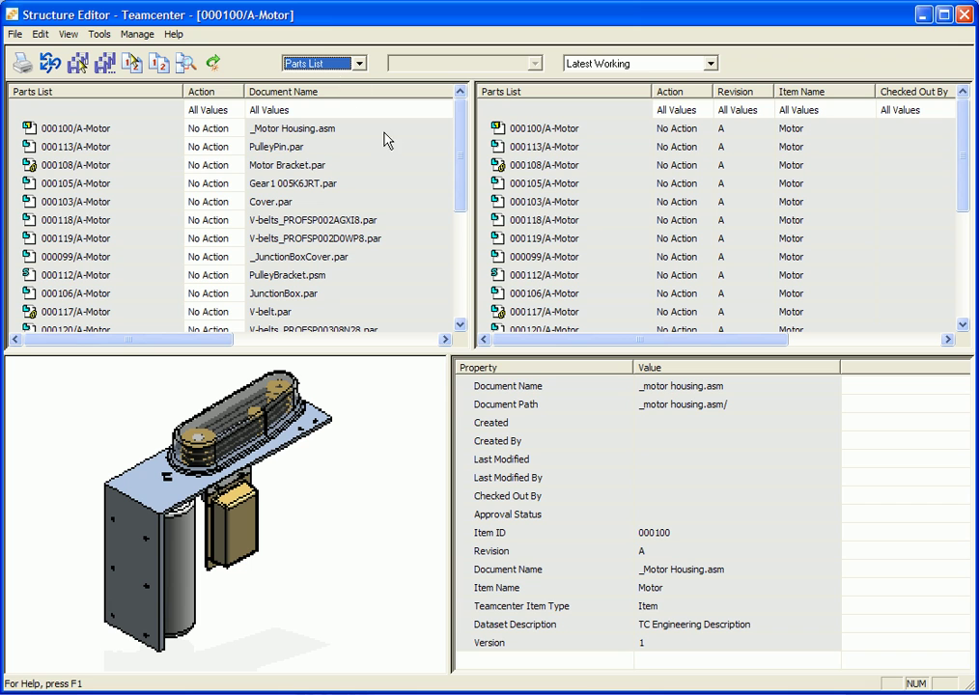
left_click_drag(460, 158, 461, 131)
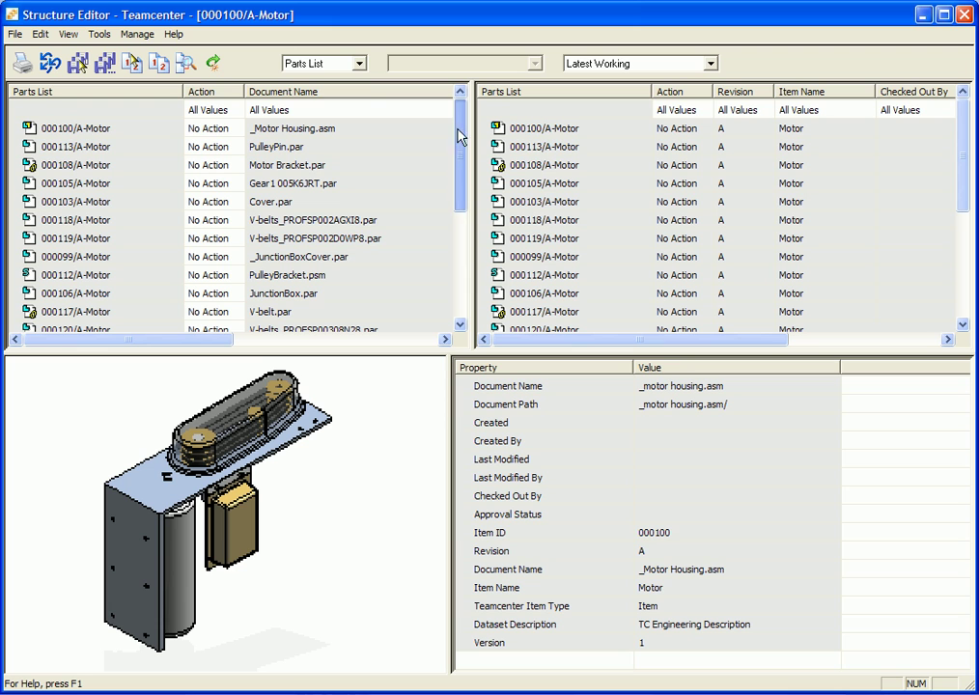
Step: Return to the Exploded view and open the Action choices for the 000100/A-Motor root
left_click(357, 63)
left_click(324, 92)
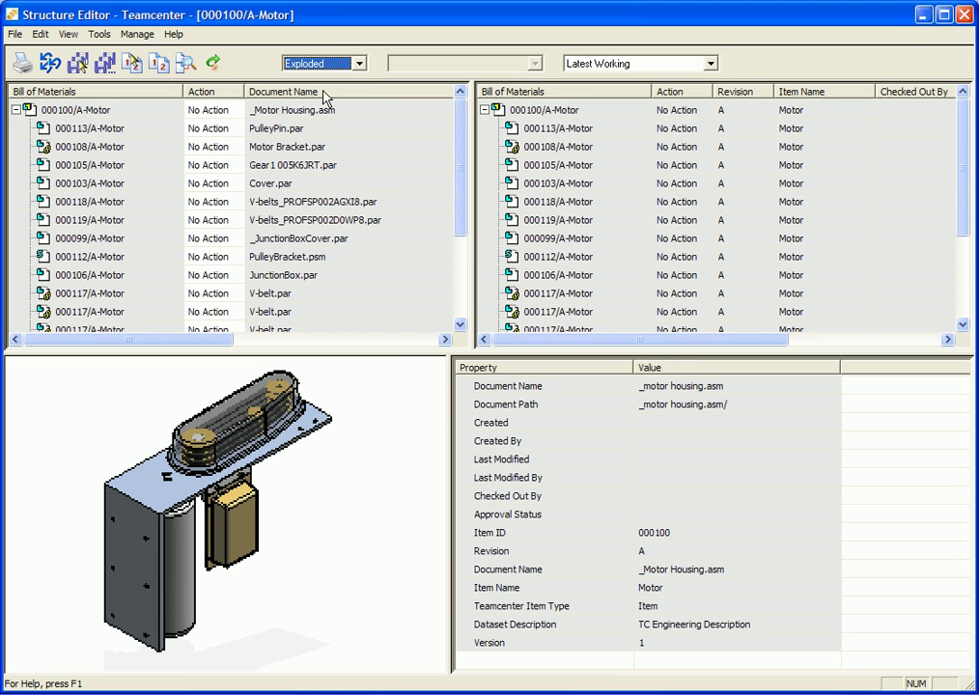
left_click(101, 110)
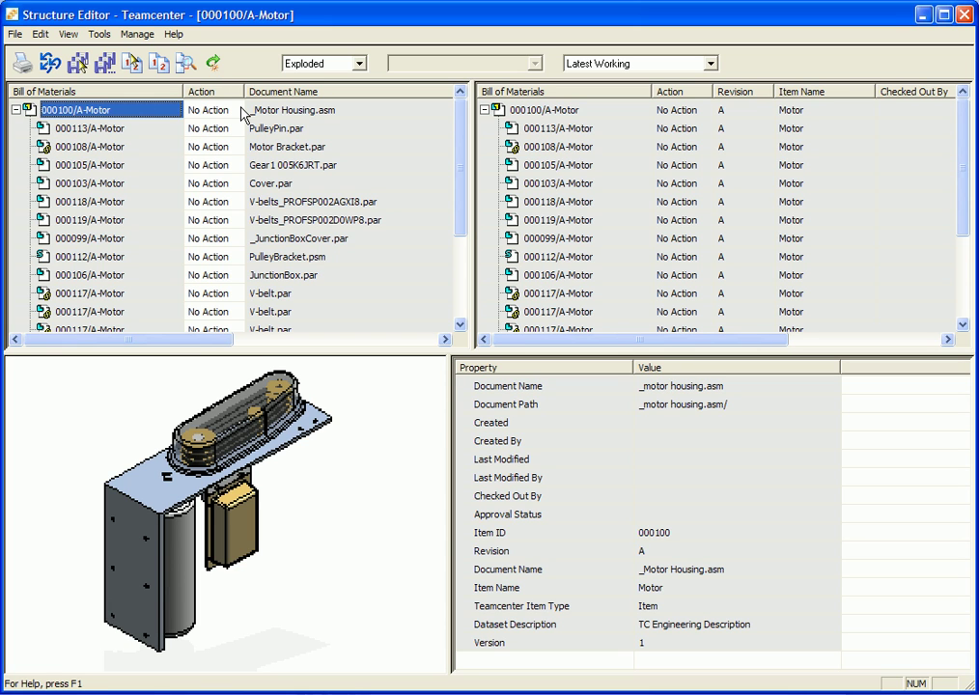
left_click(211, 112)
left_click(236, 112)
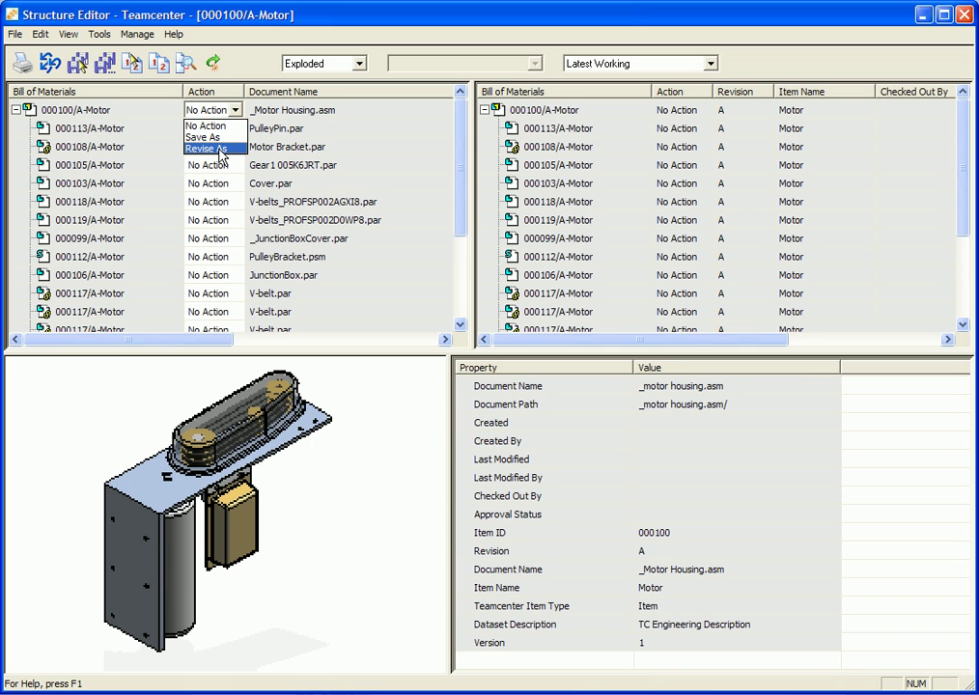
Step: Set the root assembly's action to Save As, including its linked documents
left_click(207, 137)
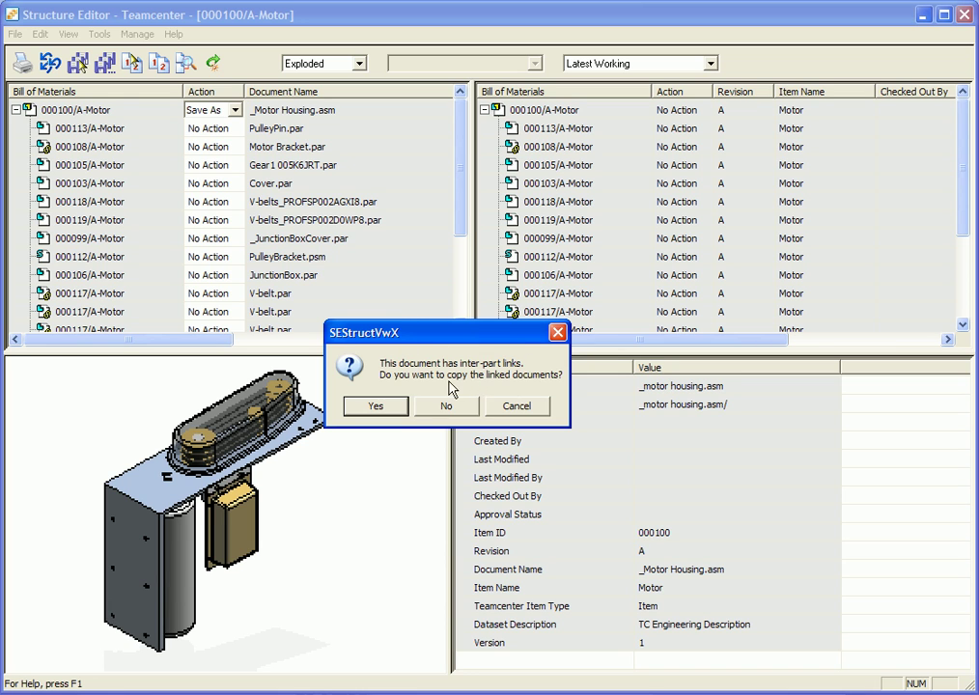
left_click(375, 406)
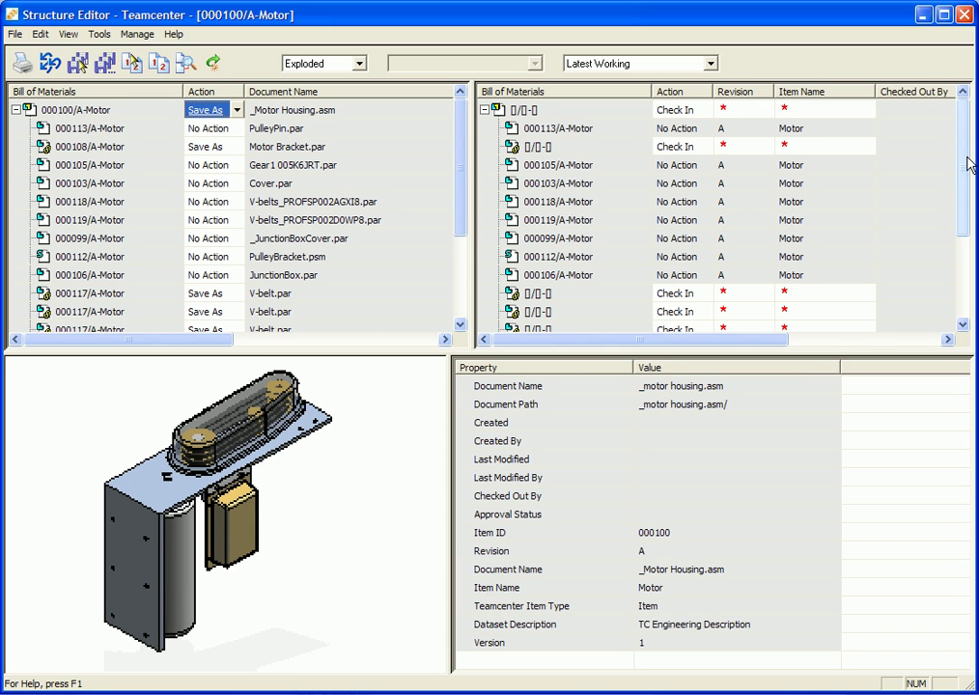
left_click_drag(969, 164, 969, 130)
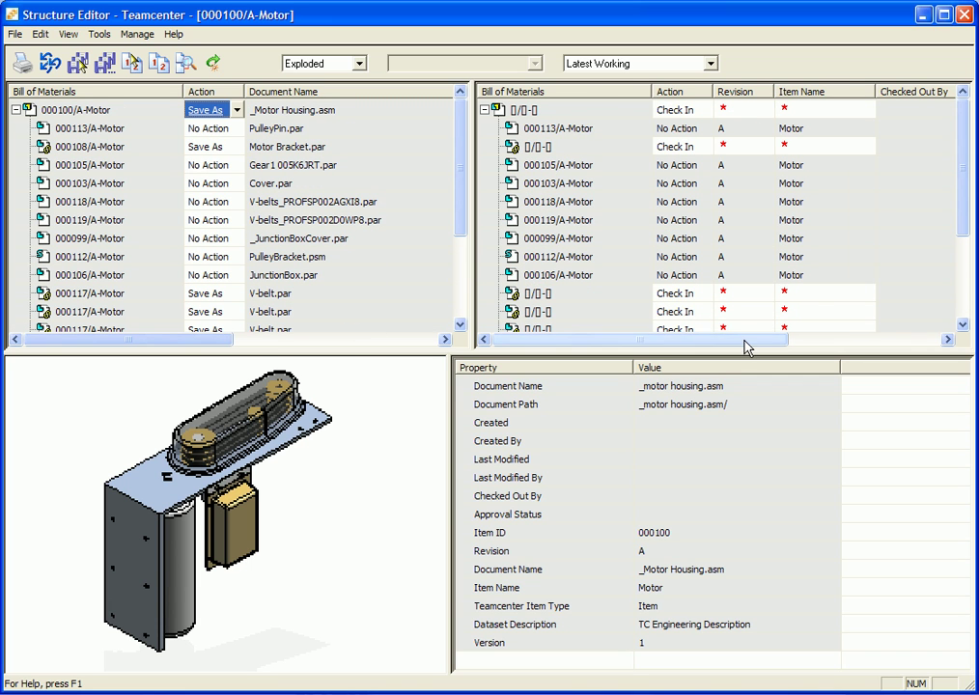
left_click_drag(745, 343, 949, 341)
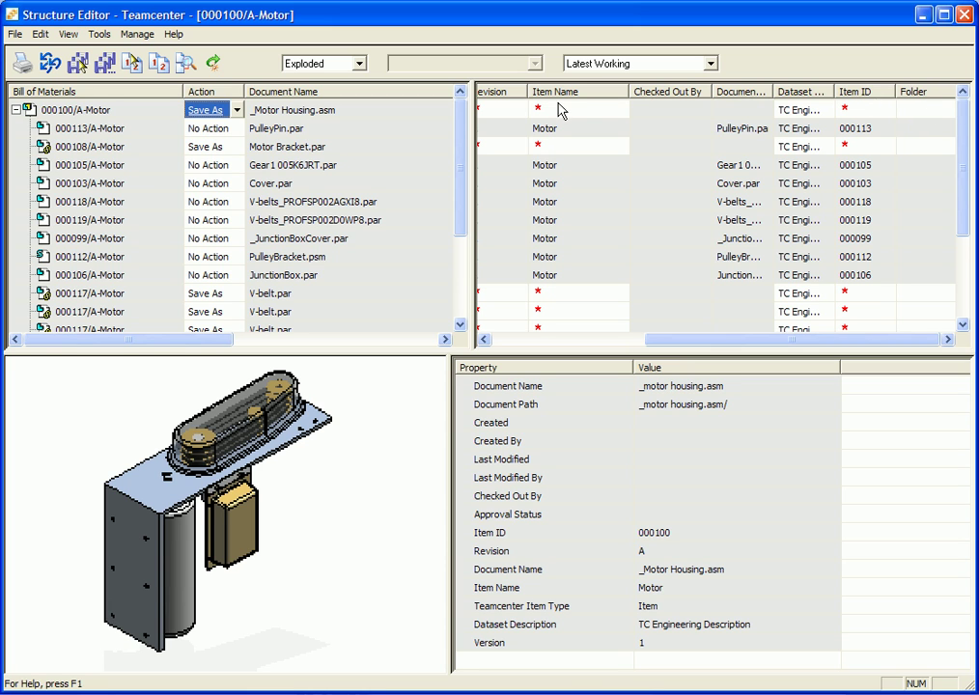
Step: Assign the new assembly copy to the MotorAssy folder under Newstuff
left_click(921, 114)
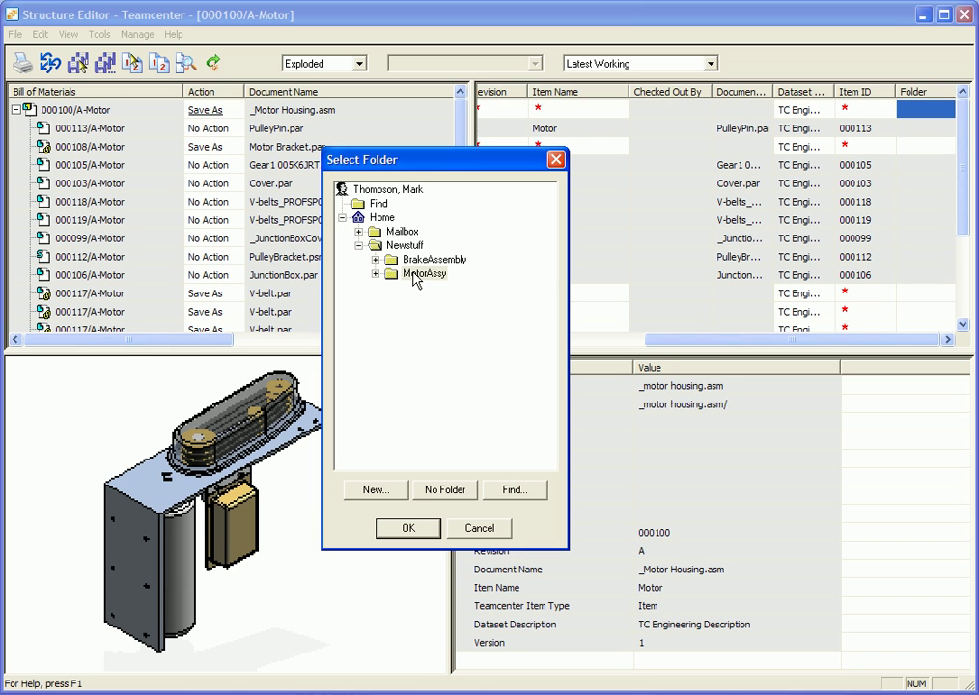
left_click(413, 275)
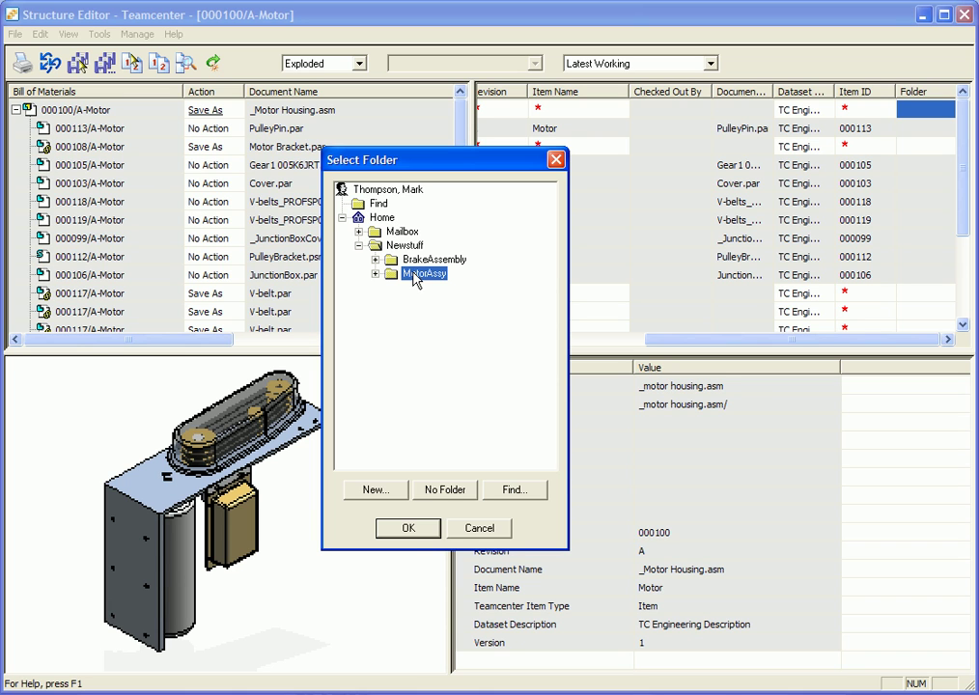
left_click(407, 532)
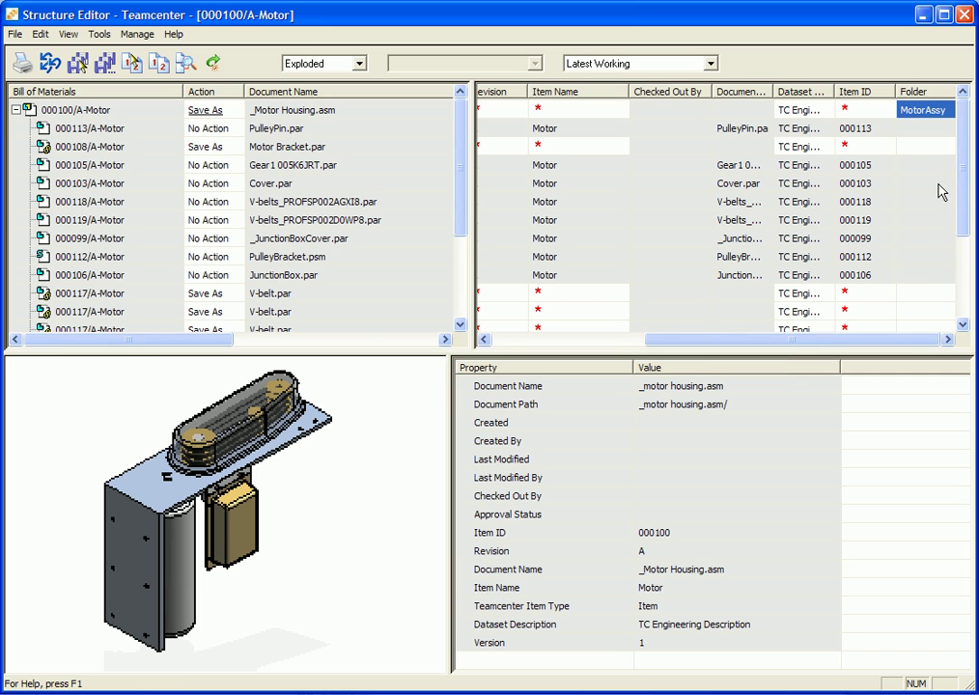
Step: Use Assign All so the new copies get item IDs 000124, 000125 and 000126 at revision A
left_click_drag(965, 163, 964, 253)
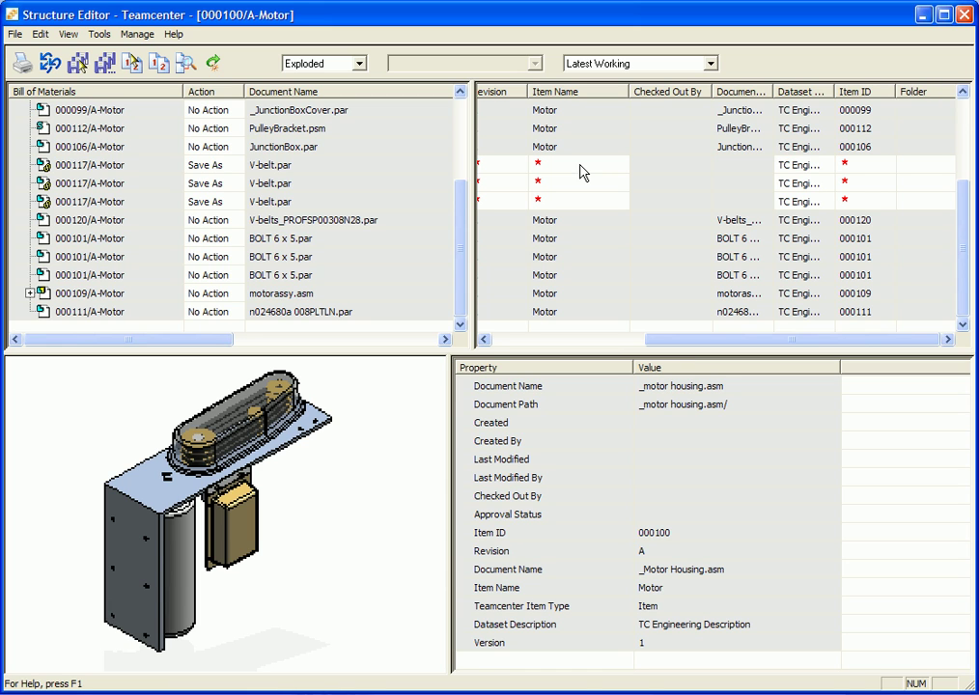
right_click(819, 332)
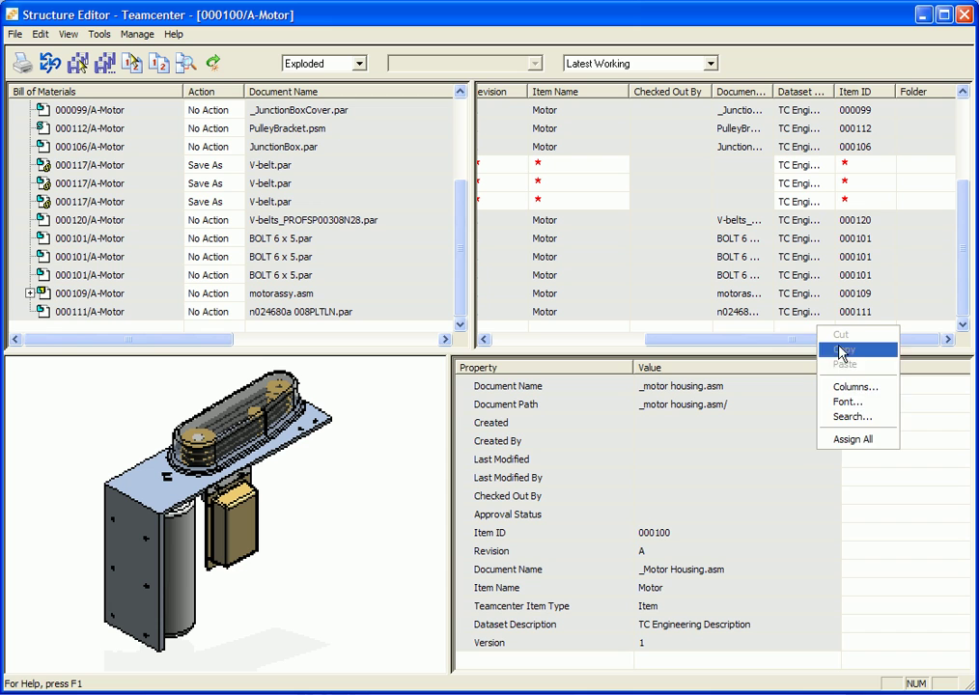
left_click(855, 441)
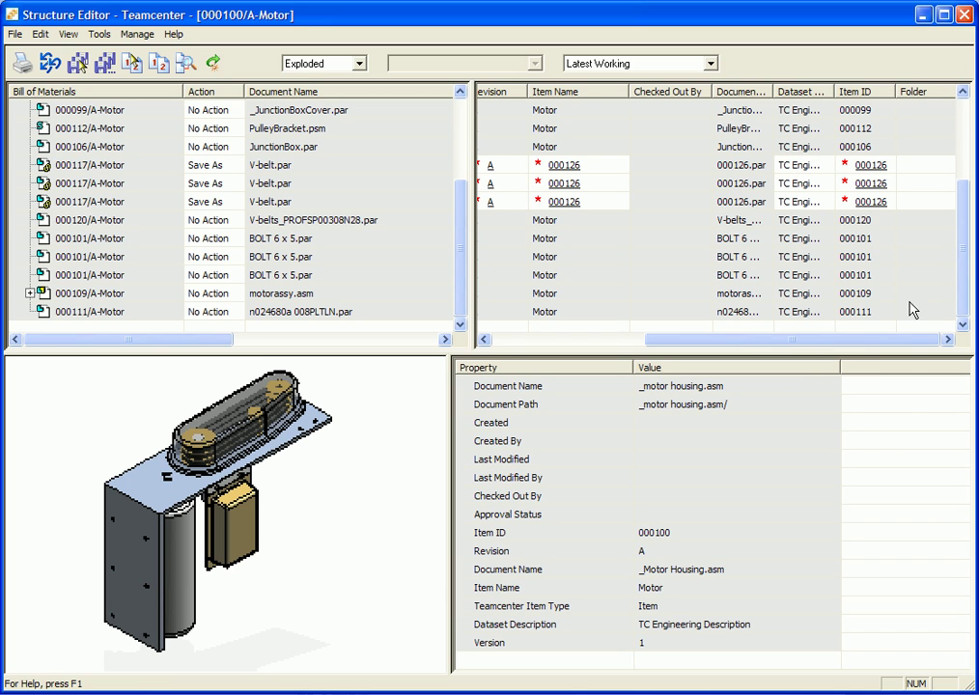
left_click_drag(961, 239, 965, 134)
left_click_drag(713, 340, 541, 352)
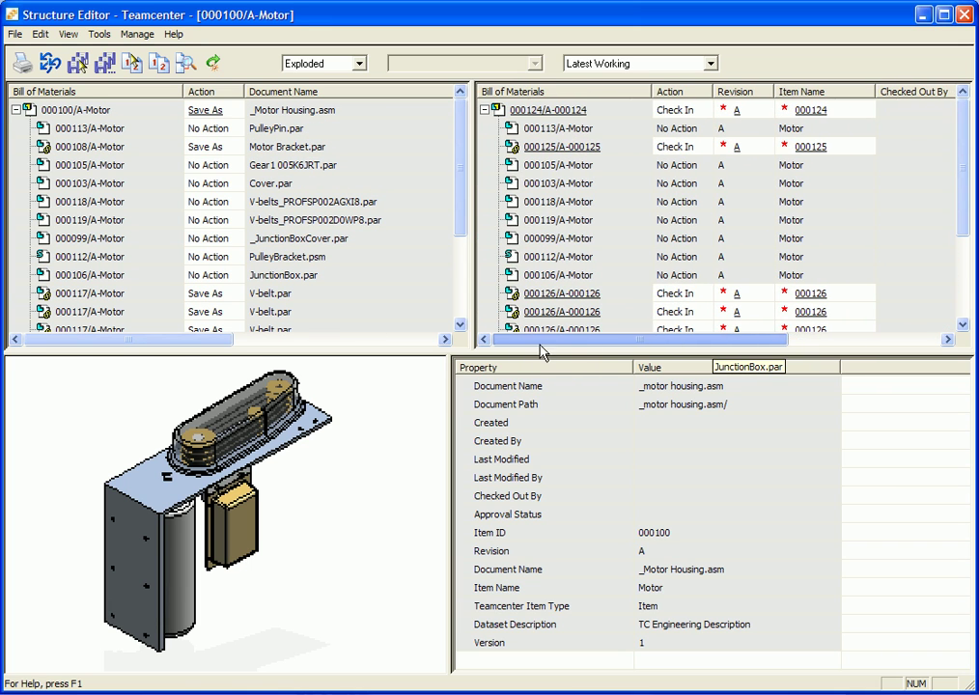
Step: Run Where Used on PulleyBracket.psm (000112), confirming it is used only in 000100, _Motor Housing
left_click(84, 259)
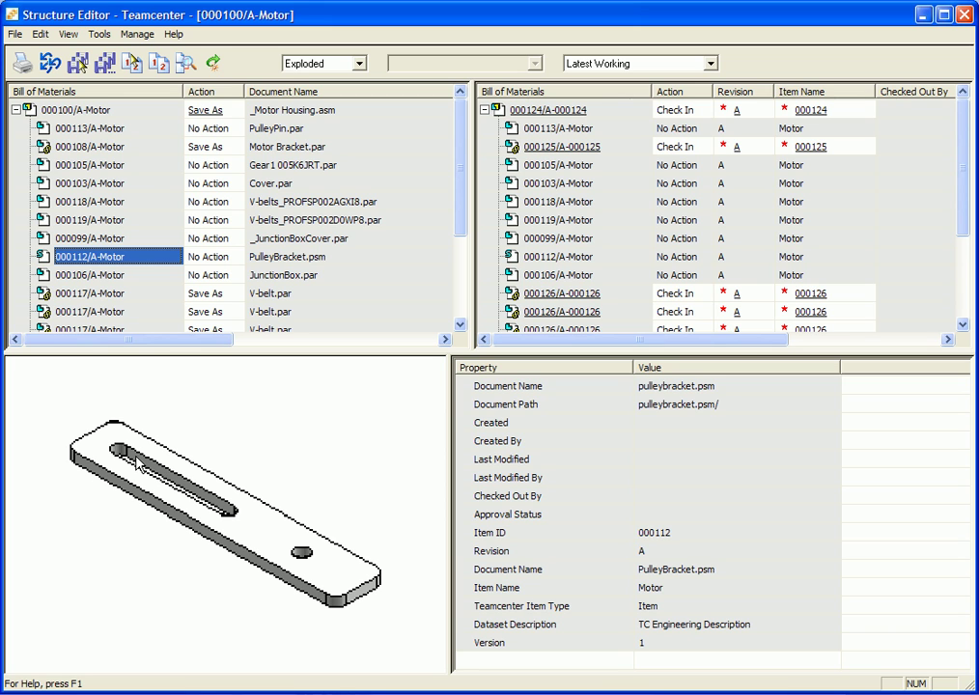
left_click(183, 64)
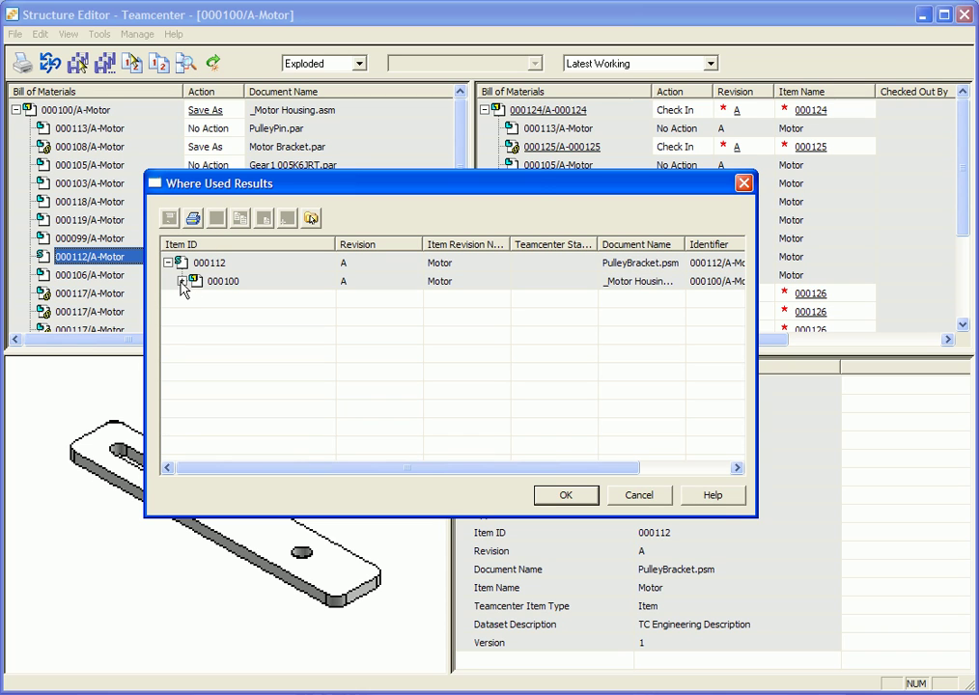
left_click(182, 281)
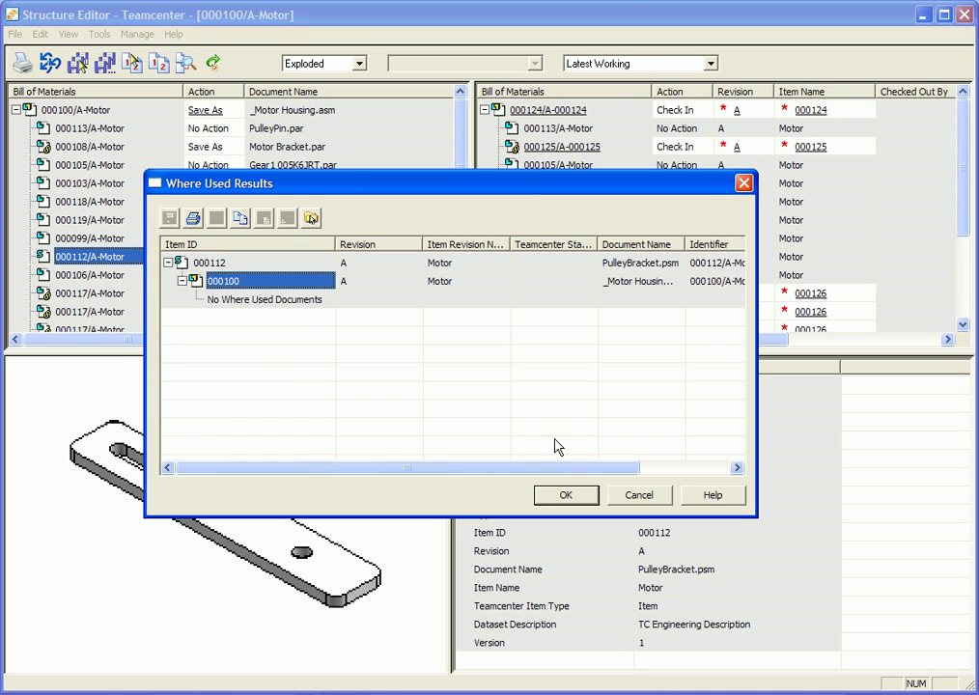
left_click(568, 496)
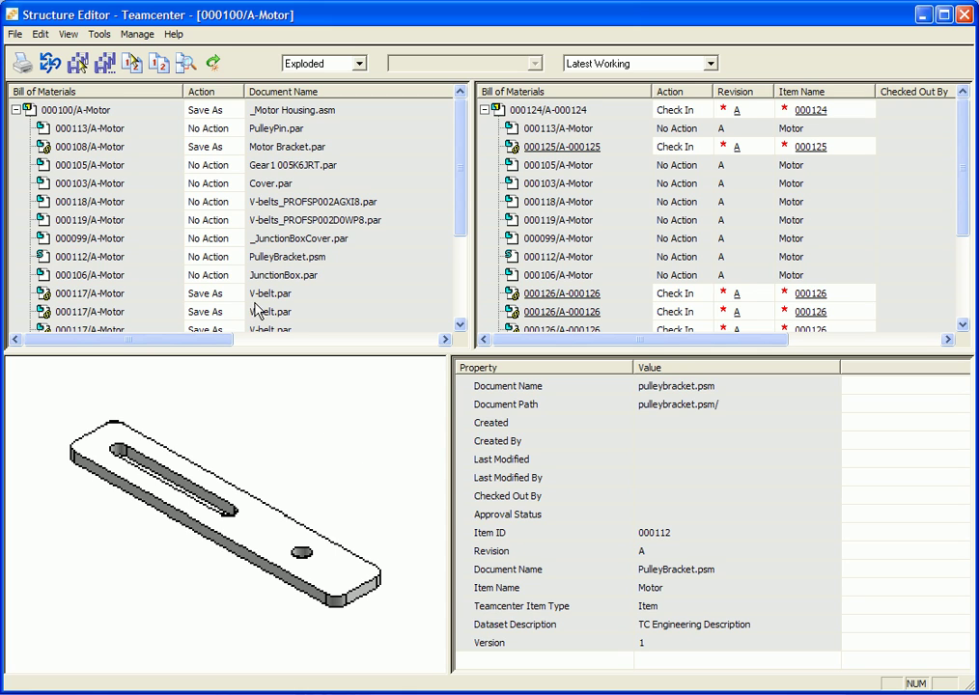
Step: Set the Action of pulley bracket 000112 to Revise As
left_click(237, 258)
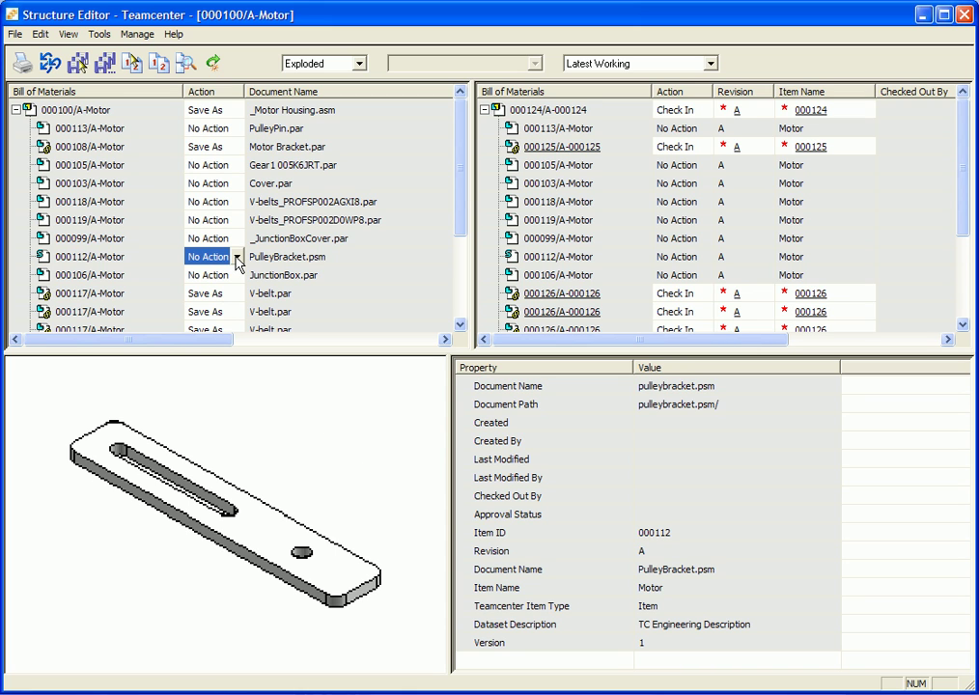
left_click(237, 258)
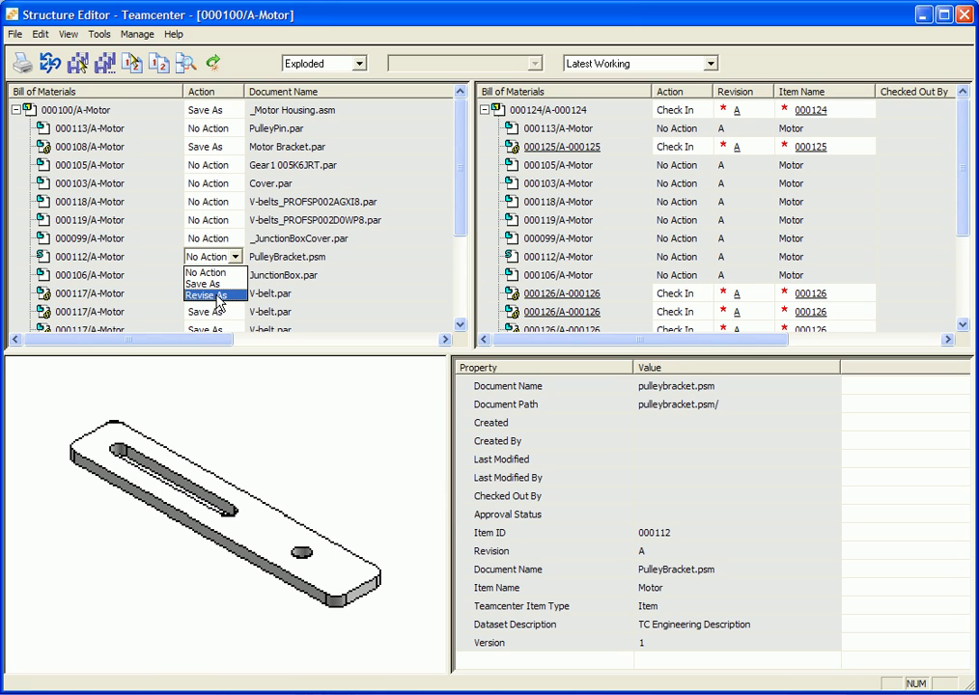
left_click(219, 296)
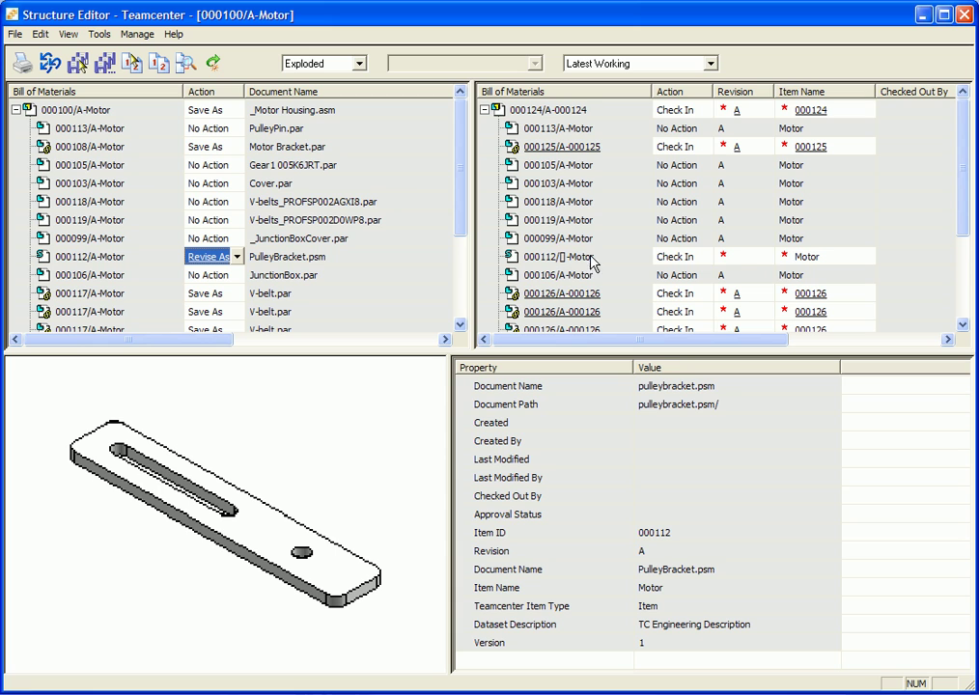
Step: Assign the bracket's new revision automatically, giving it revision B
left_click(752, 259)
right_click(752, 261)
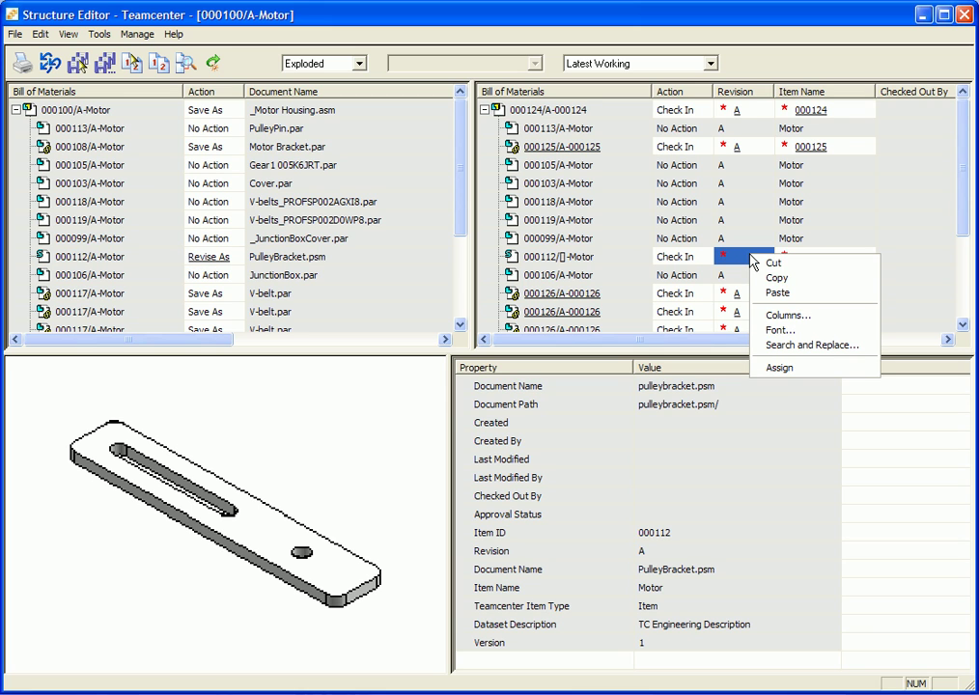
left_click(799, 370)
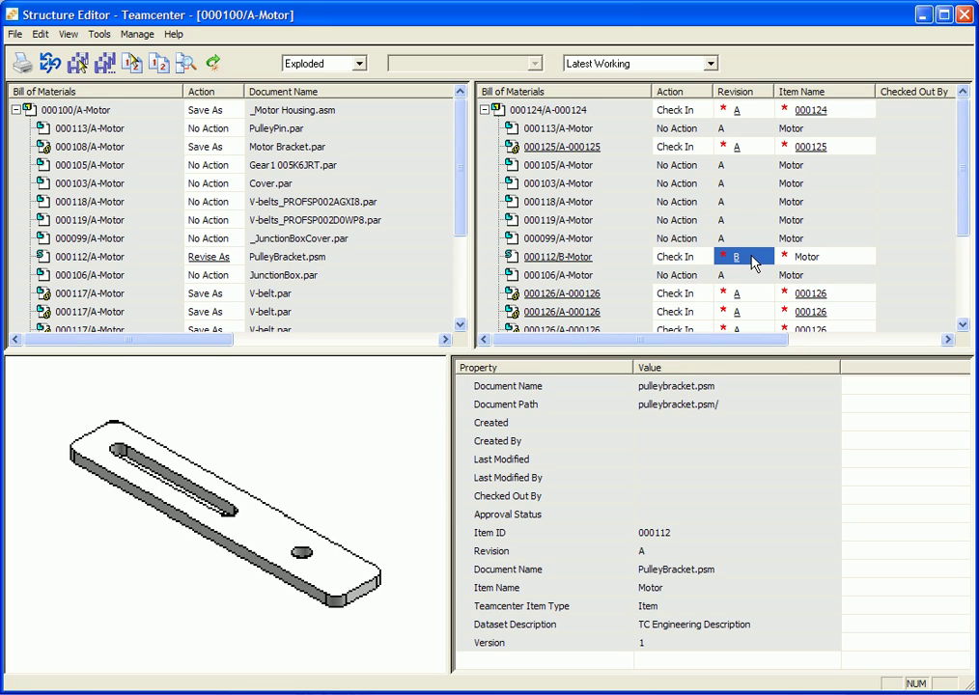
mouse_move(461, 171)
left_mouse_down()
mouse_move(463, 247)
mouse_move(463, 153)
left_mouse_up()
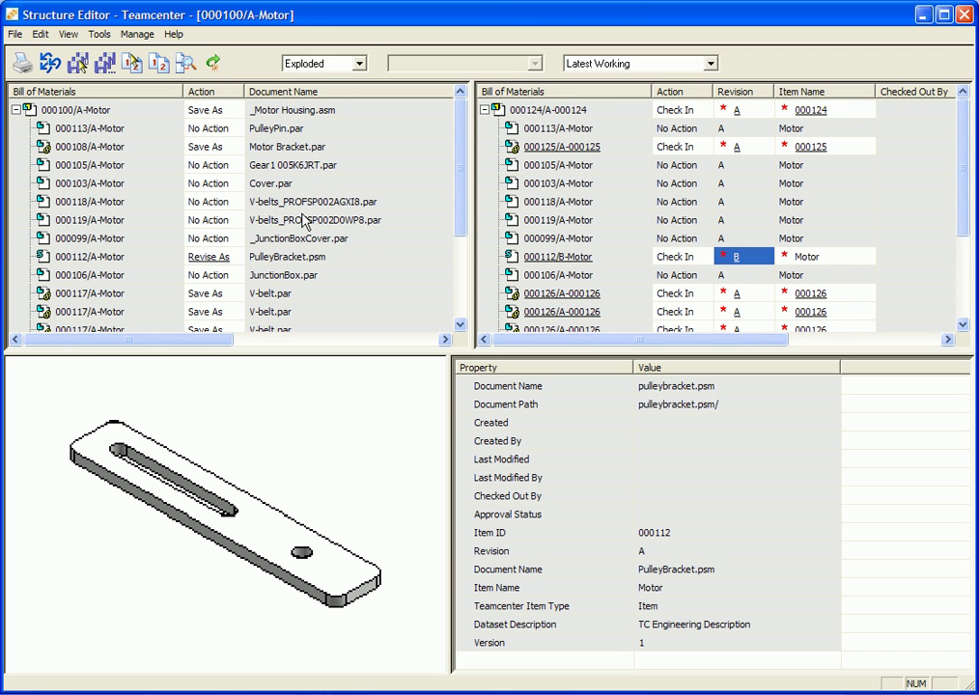